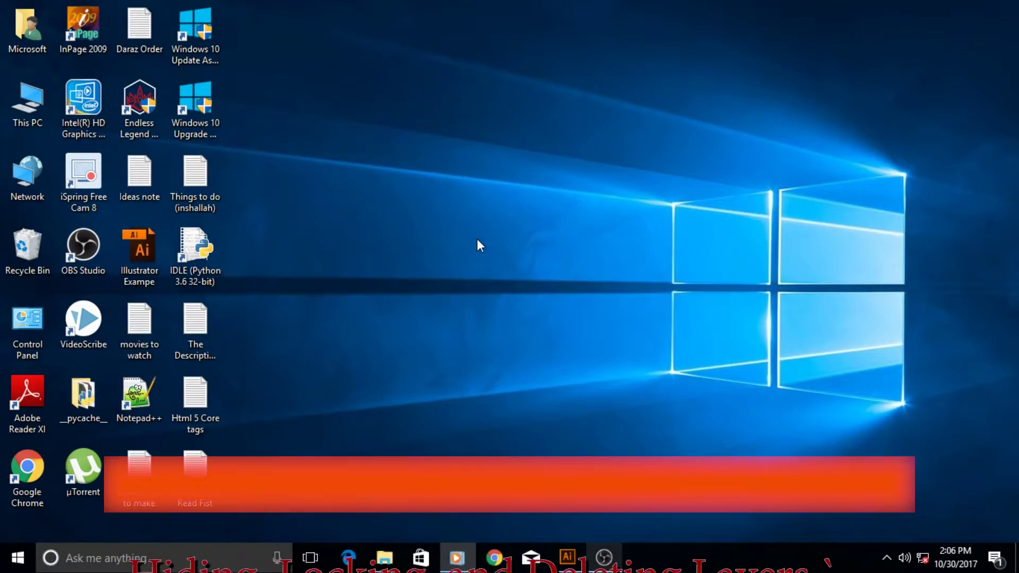
Bring the ORXZ1H1.eps tiger-on-scooter illustration window to the front
click(567, 558)
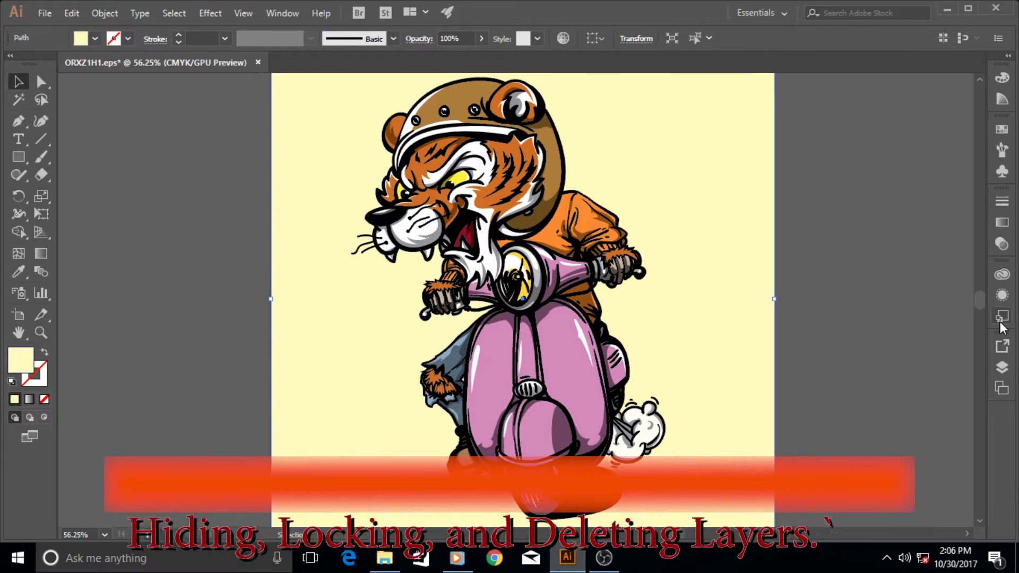
Show the Layers panel, expand Layer 1, and select the rider <Group>, then only the handlebar path
click(1002, 374)
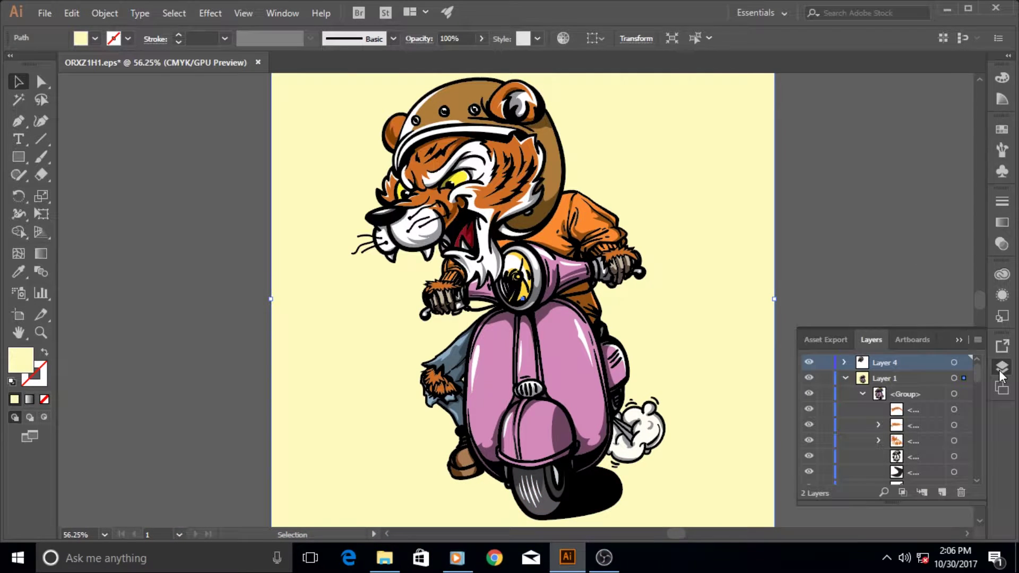
click(845, 378)
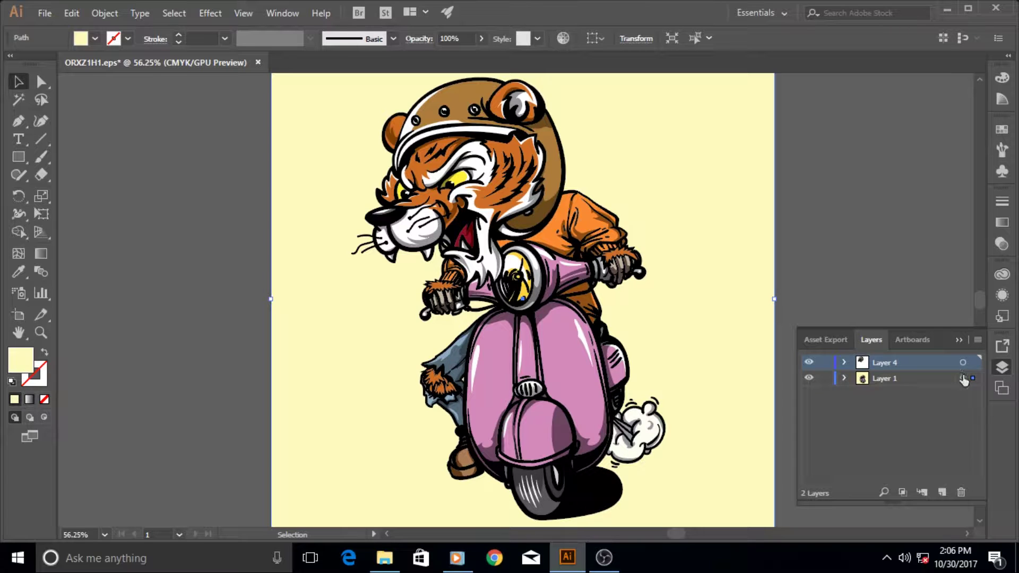
click(843, 378)
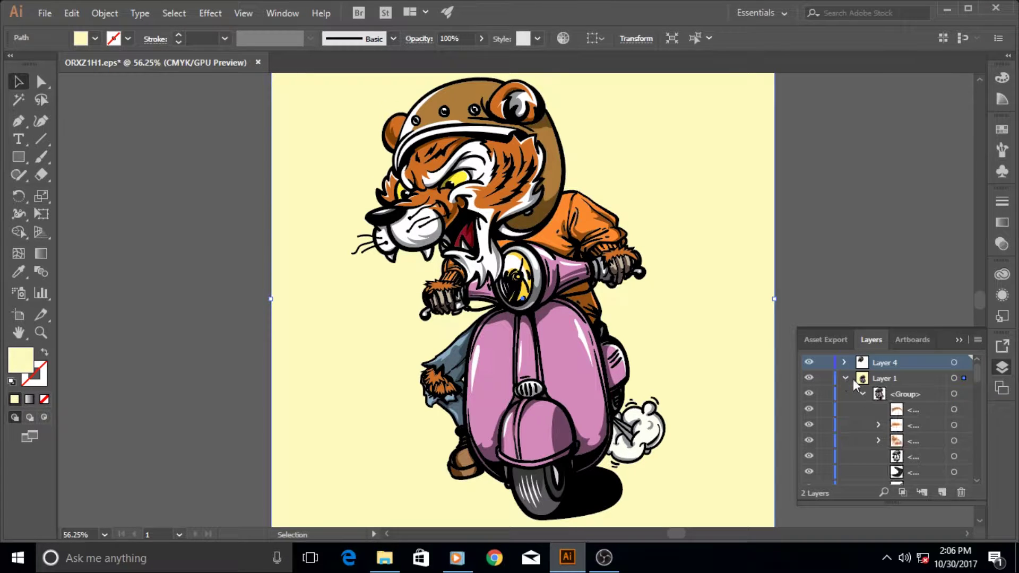
click(966, 396)
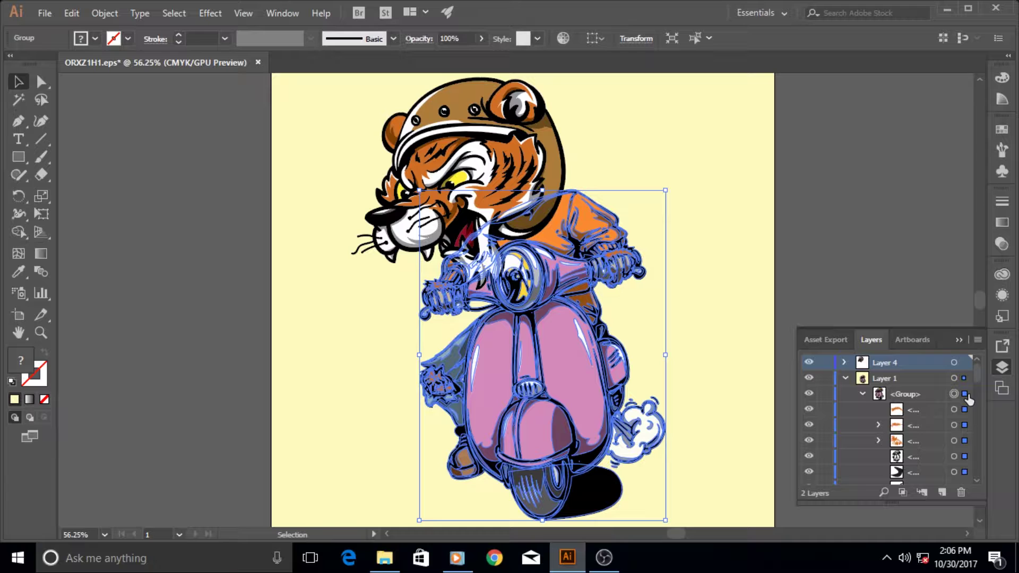
click(964, 409)
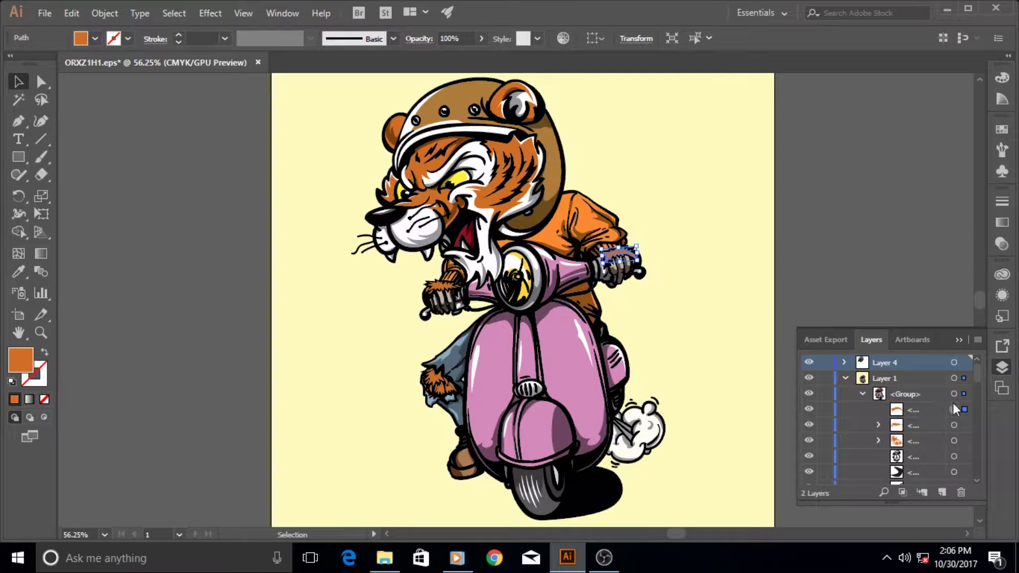
Expand Layer 1 and Layer 4, and hide Layer 4's first group, keeping the tiger head visible
click(845, 378)
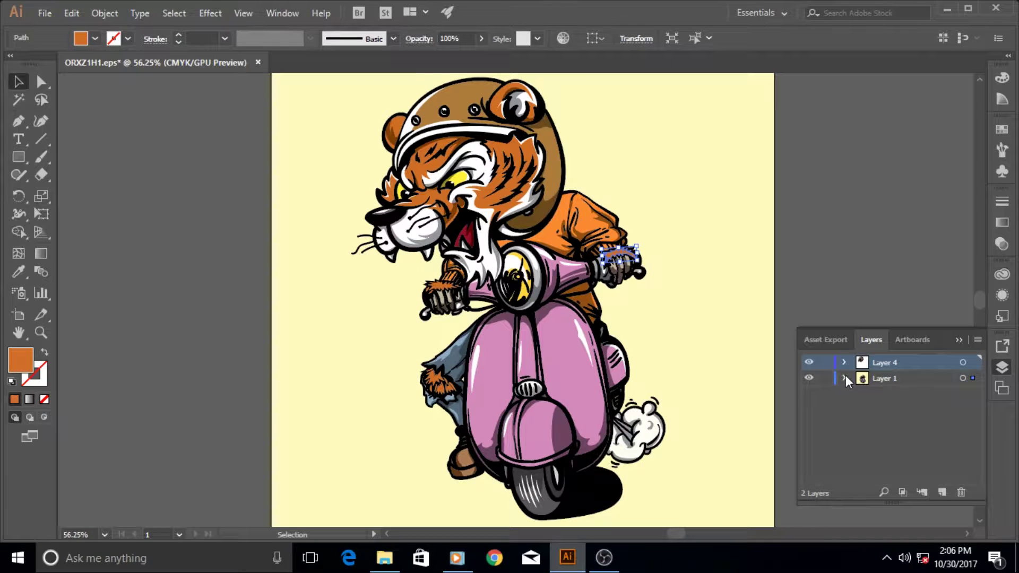
click(846, 376)
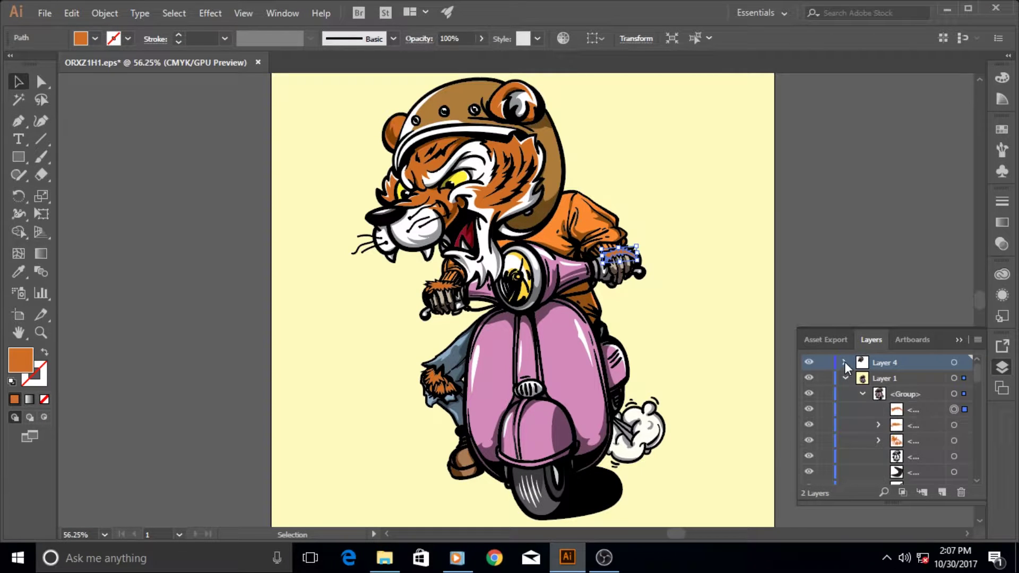
click(845, 362)
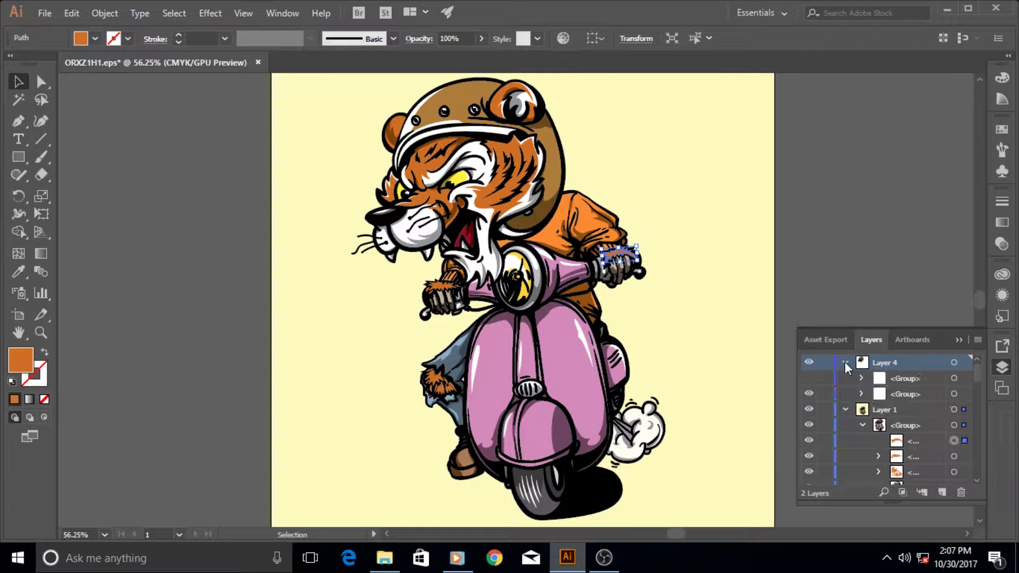
click(809, 379)
click(809, 394)
click(809, 394)
Hide Layer 1 to view the tiger head alone, then show Layer 1 and the rider group again
click(808, 413)
click(809, 413)
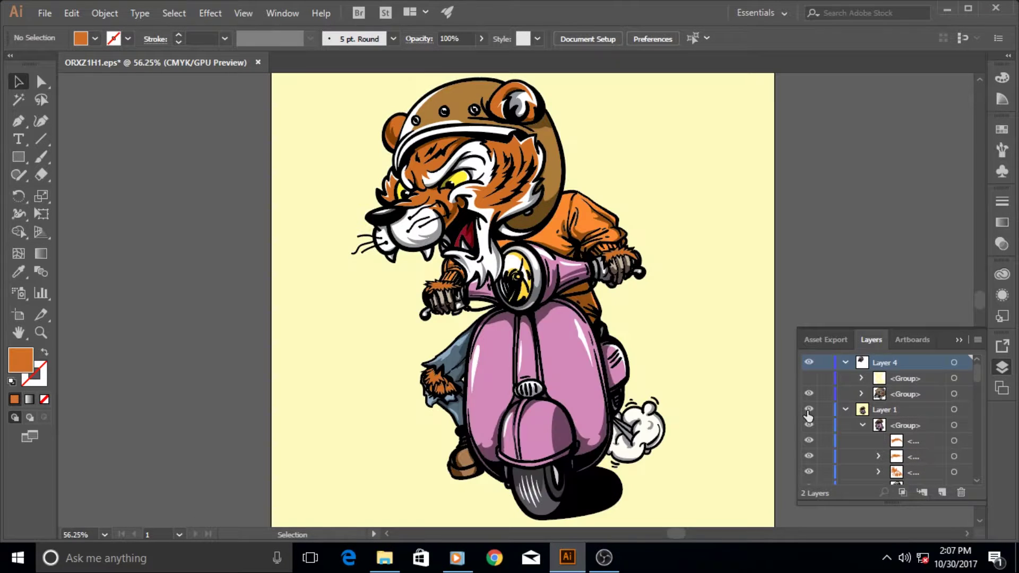
click(808, 411)
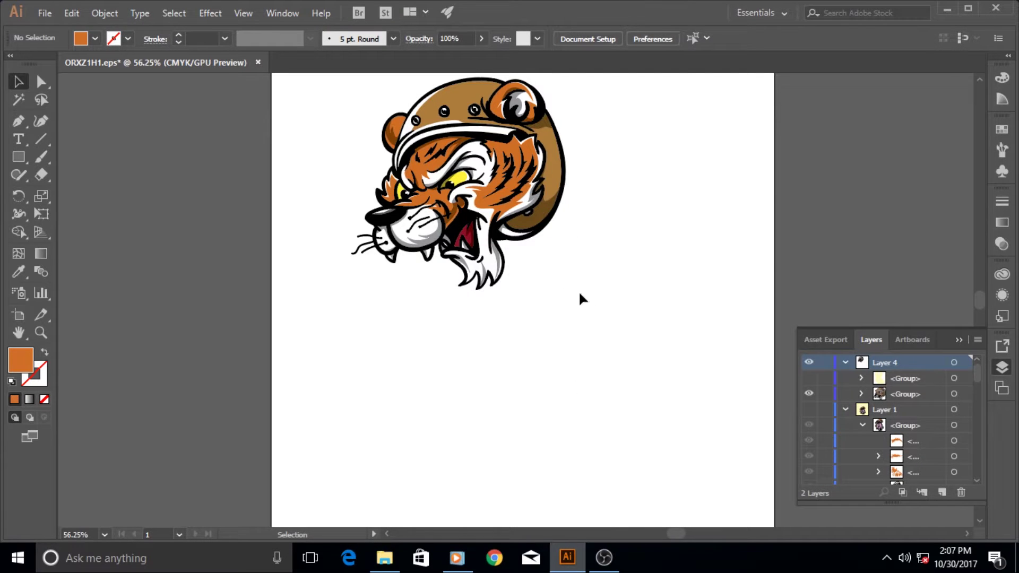
click(553, 187)
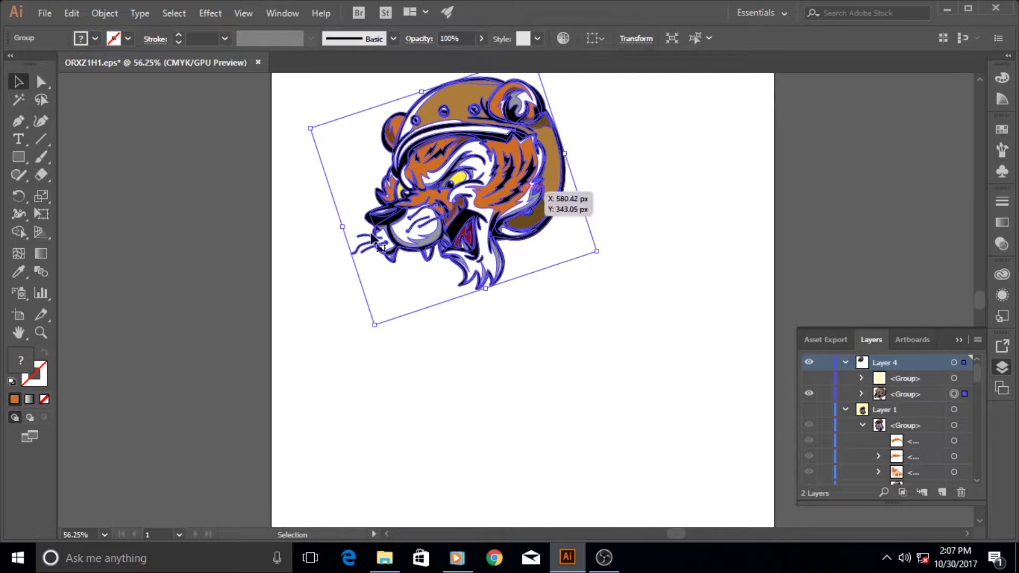
click(808, 410)
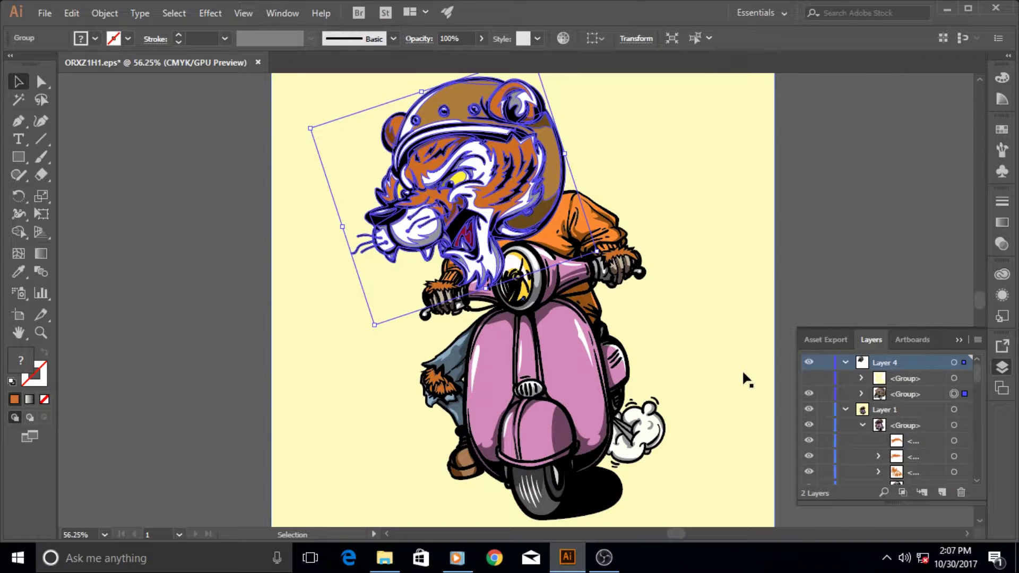
drag(809, 425, 809, 456)
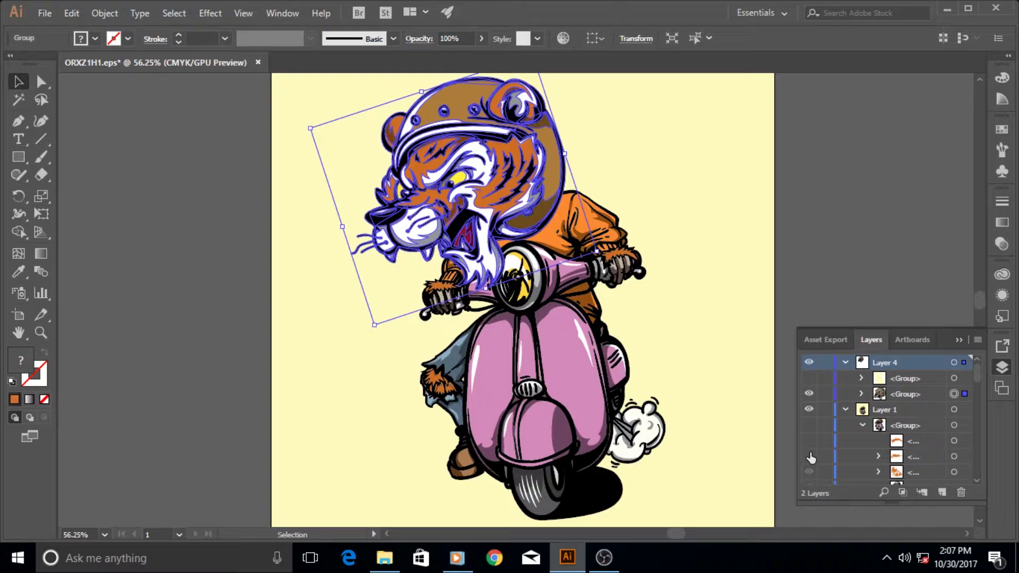
click(807, 425)
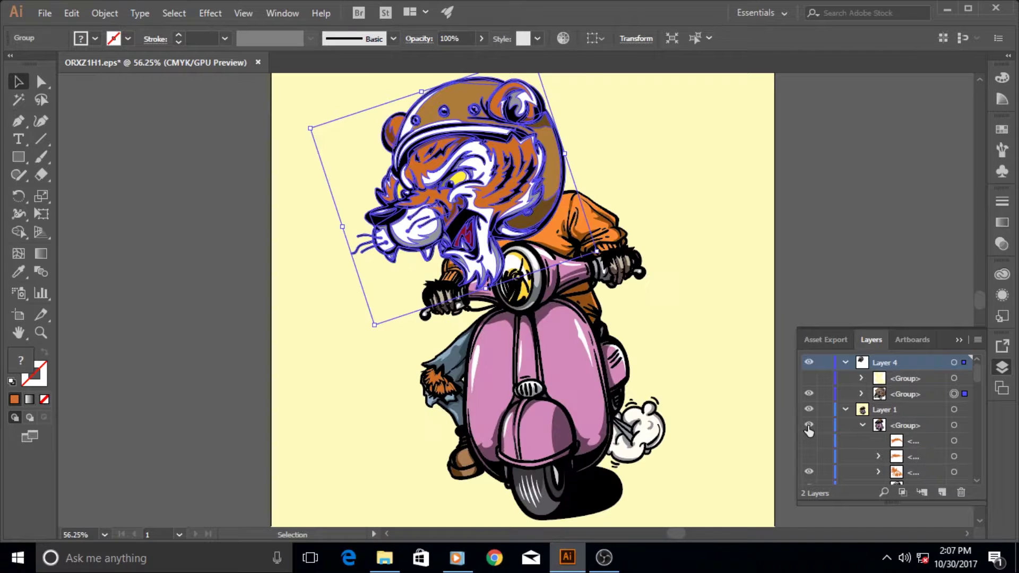
Toggle Layer 1 off and on and restore the rider group, leaving Layer 4's first group hidden
click(807, 425)
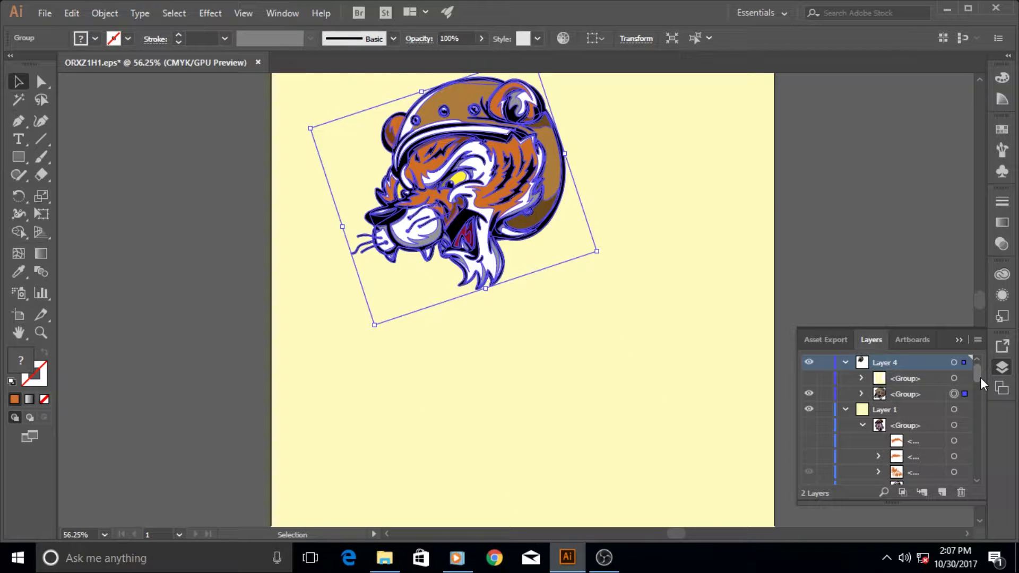
drag(979, 377, 967, 482)
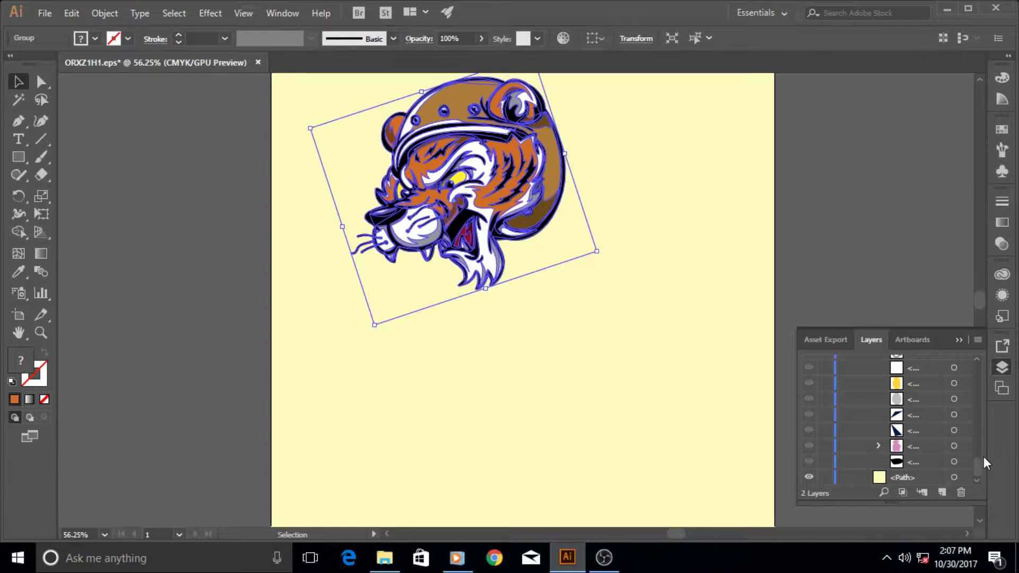
drag(976, 469, 983, 337)
click(809, 411)
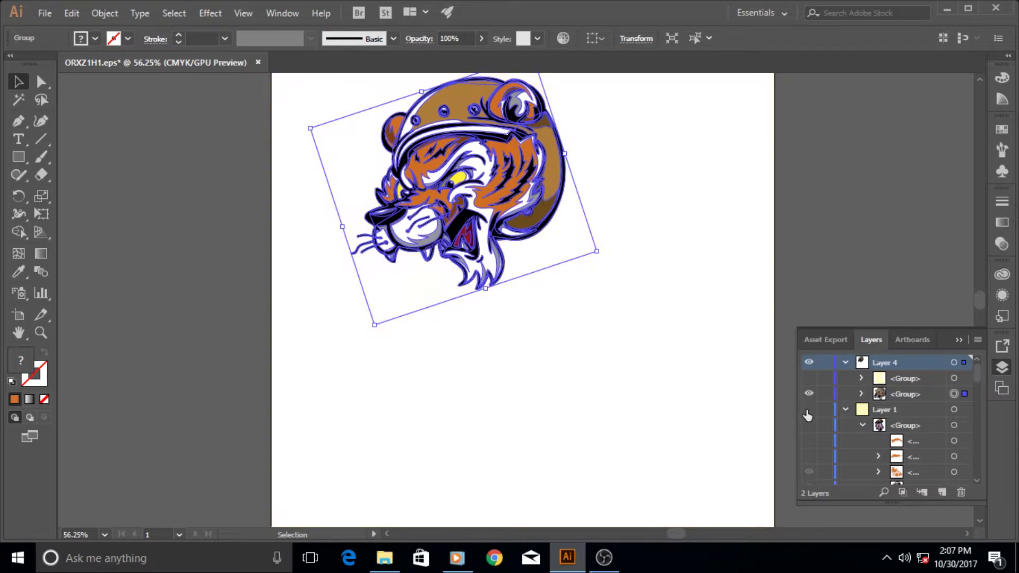
click(808, 410)
click(809, 425)
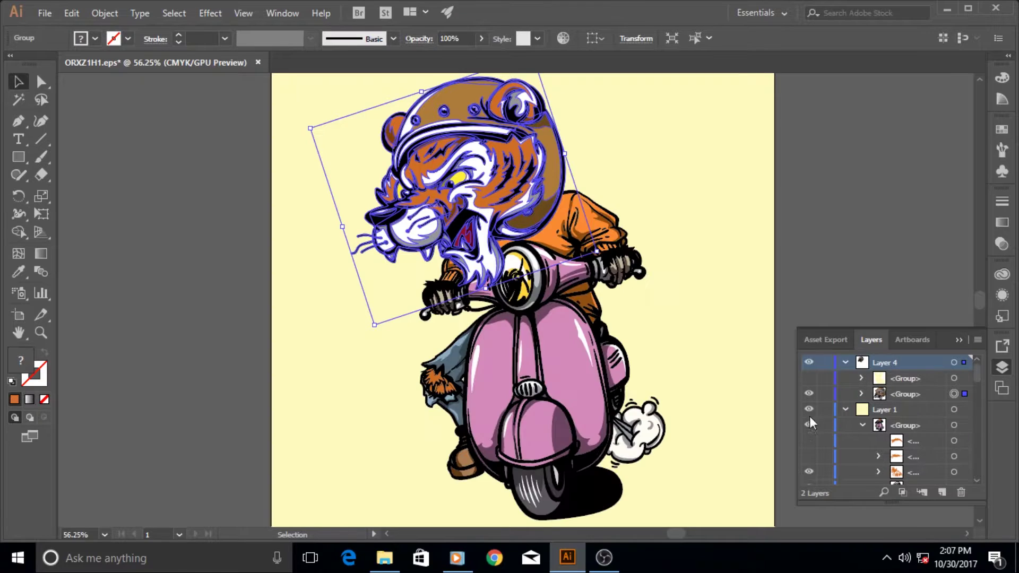
click(810, 381)
click(810, 381)
Select the yellow background and show Layer 1's three hidden sub-items, including the glove-cuff fur
click(725, 352)
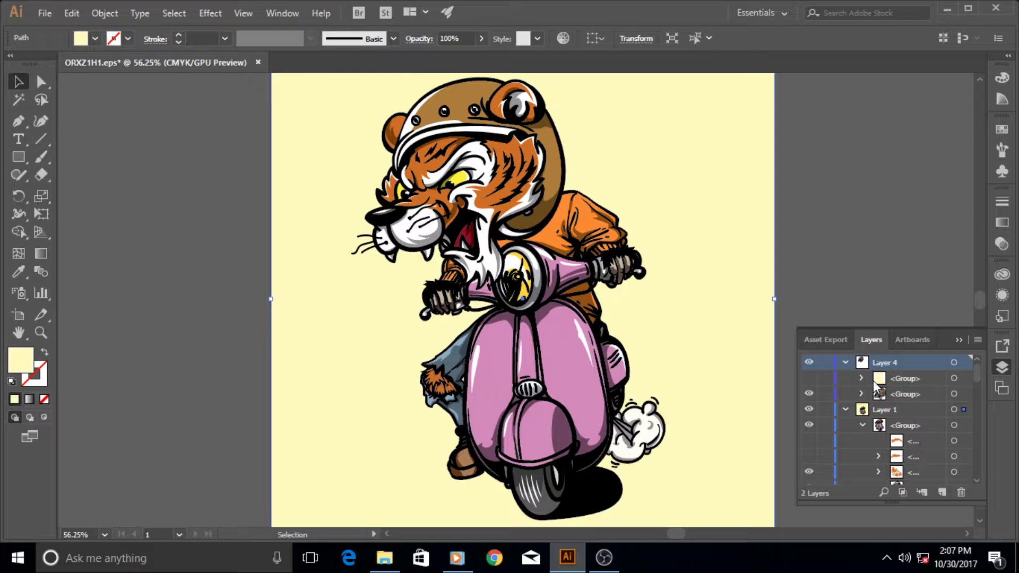
click(809, 441)
click(808, 455)
click(809, 471)
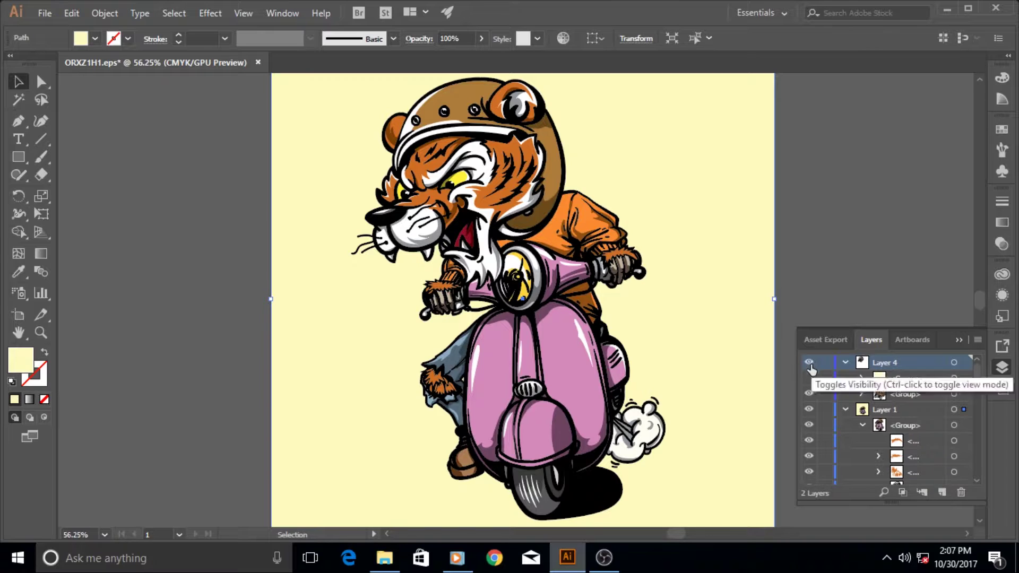
Collapse Layer 1 and briefly hide and reshow Layer 4 and Layer 1
click(845, 410)
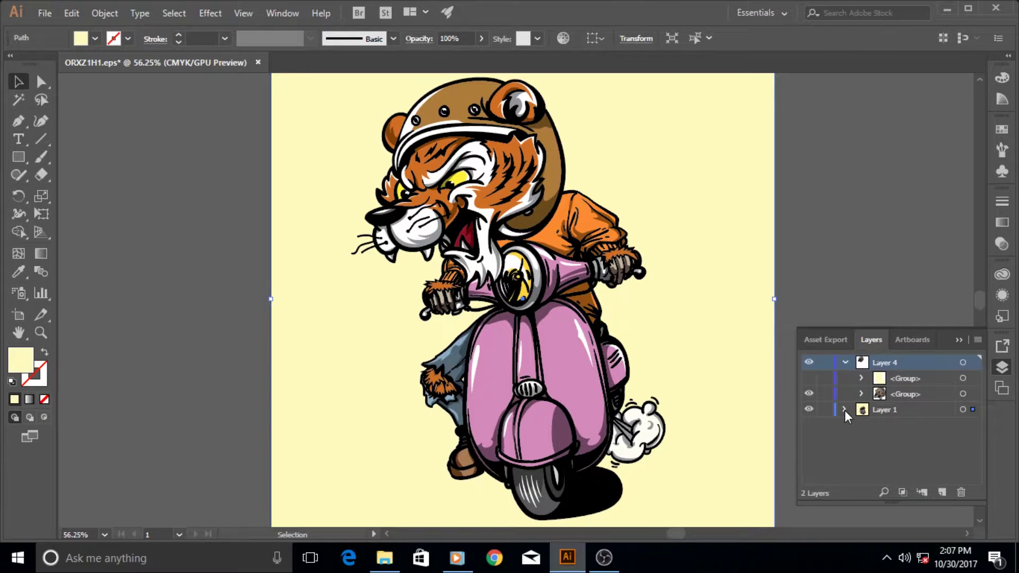
click(808, 363)
click(808, 362)
click(810, 410)
click(810, 410)
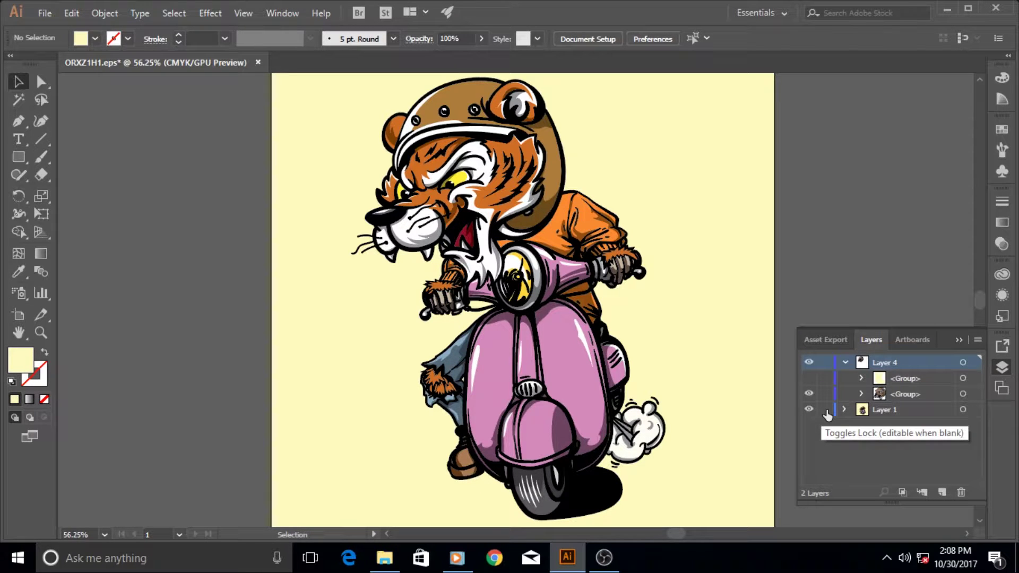
Toggle Layer 1's visibility once more, then lock Layer 1 against editing
click(810, 412)
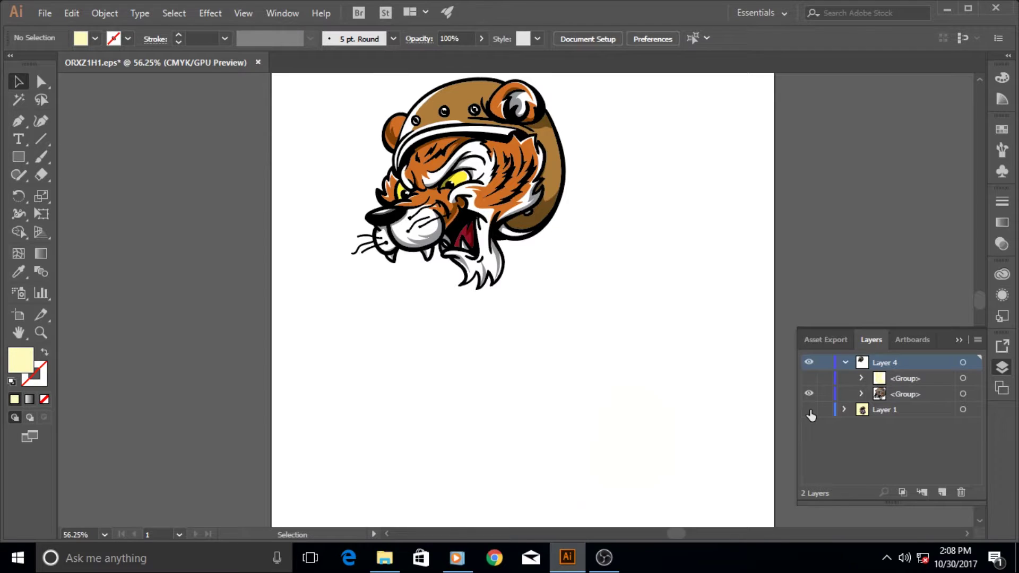
click(810, 412)
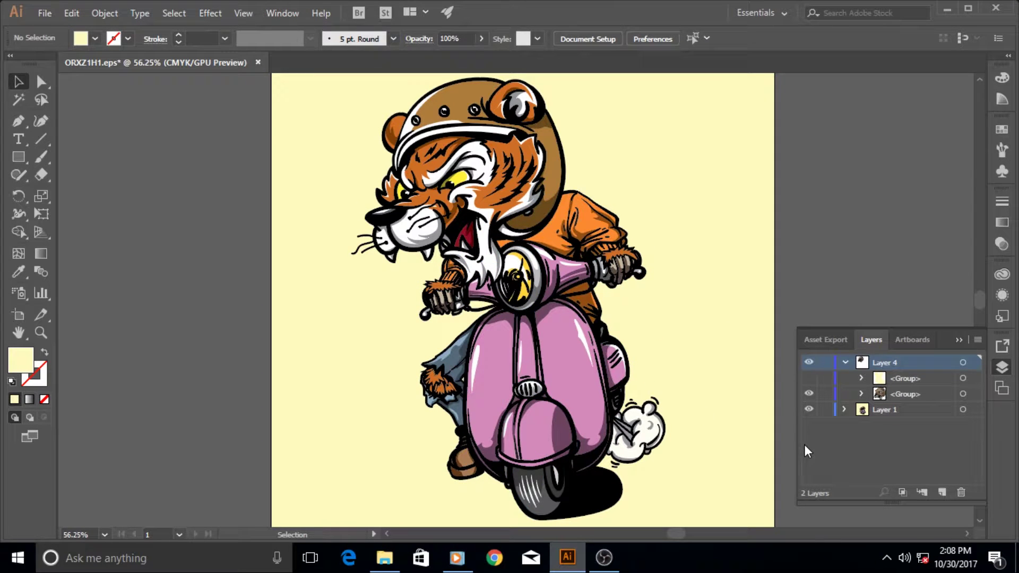
click(825, 413)
click(41, 157)
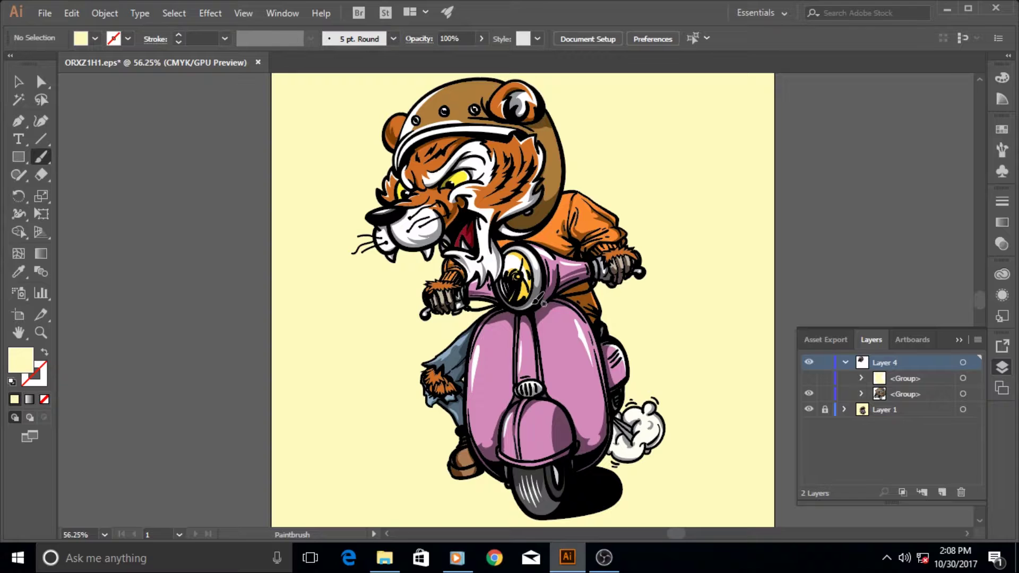
mouse_move(552, 327)
mouse_down()
mouse_move(591, 315)
mouse_move(602, 269)
mouse_move(491, 304)
mouse_move(398, 264)
mouse_move(531, 344)
mouse_move(583, 331)
mouse_up()
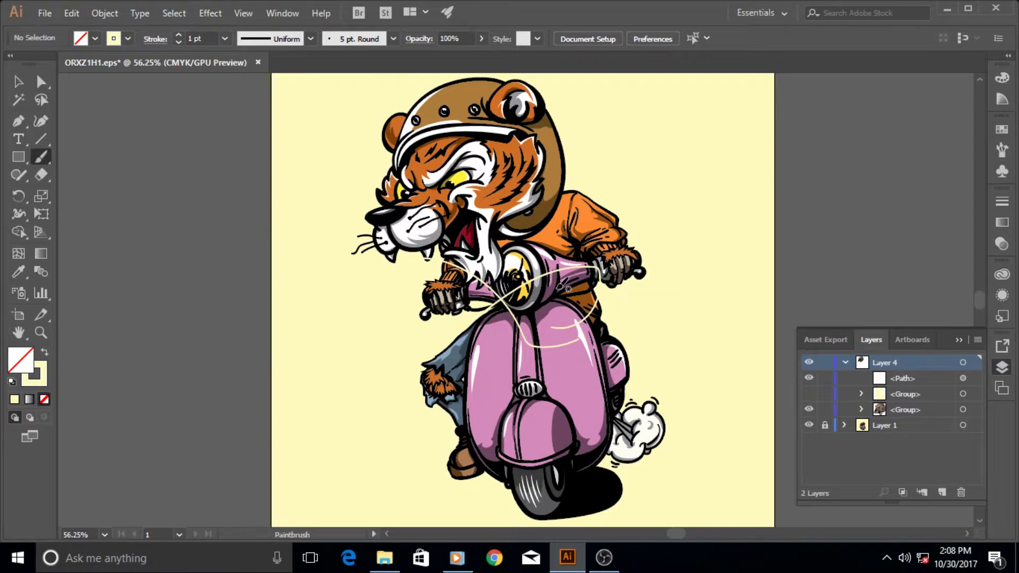
key(ctrl)
key(ctrl+z)
click(19, 84)
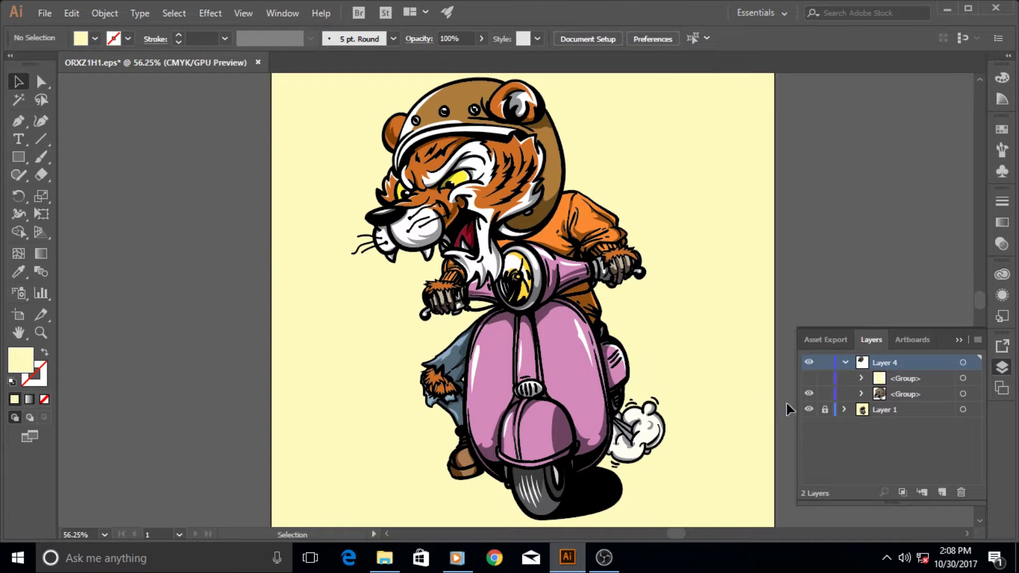
click(826, 411)
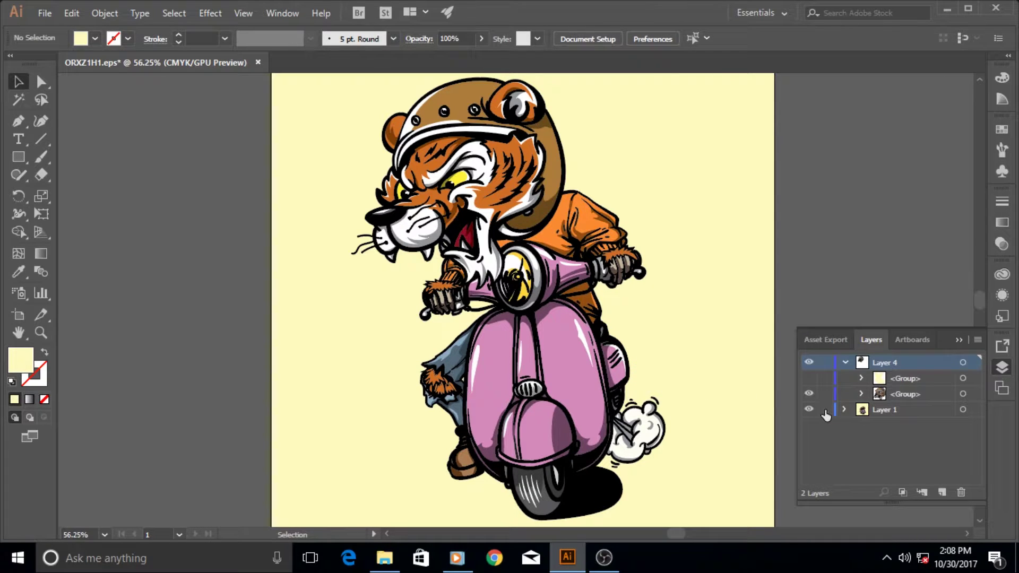
click(604, 362)
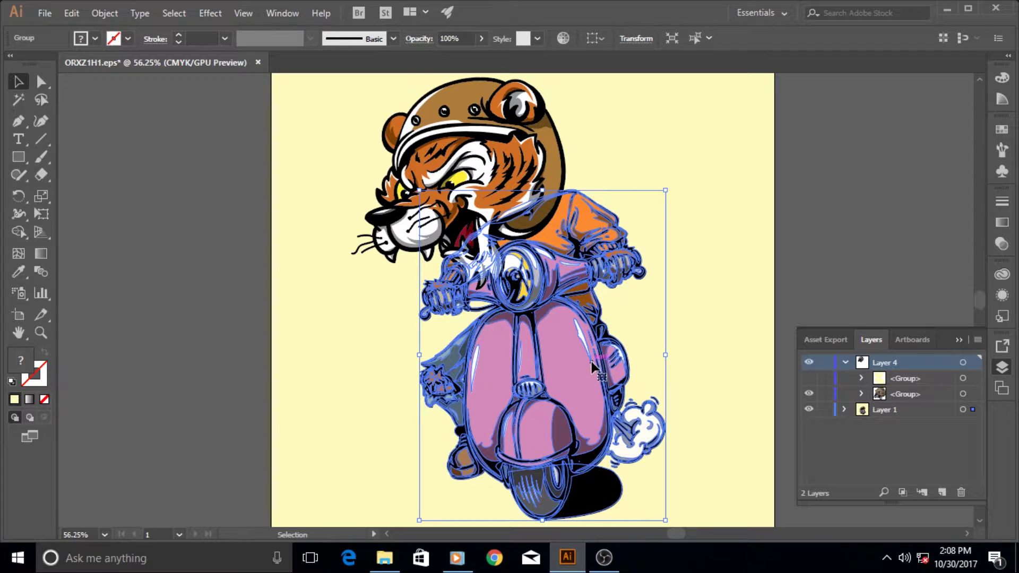
click(825, 411)
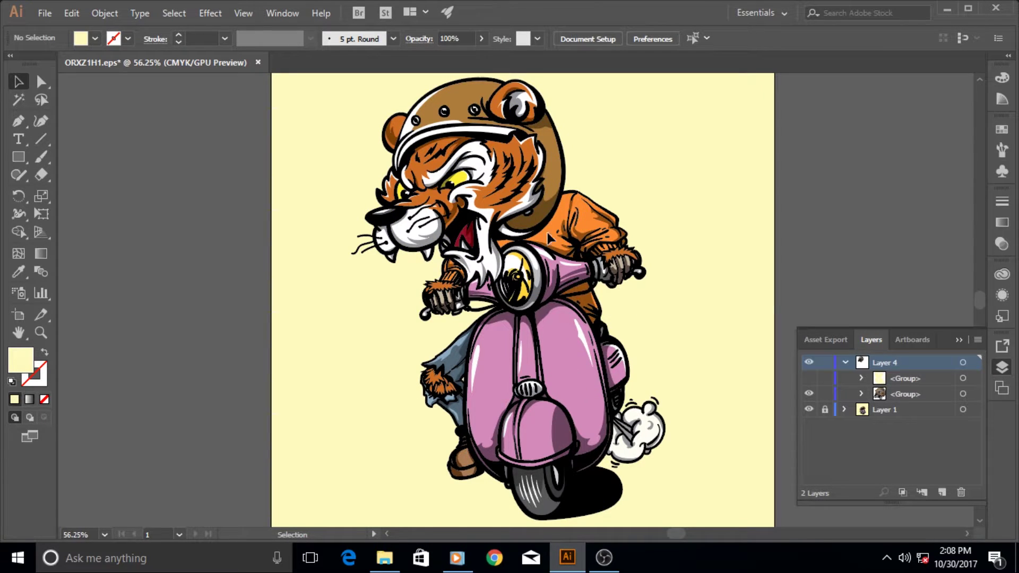
click(544, 178)
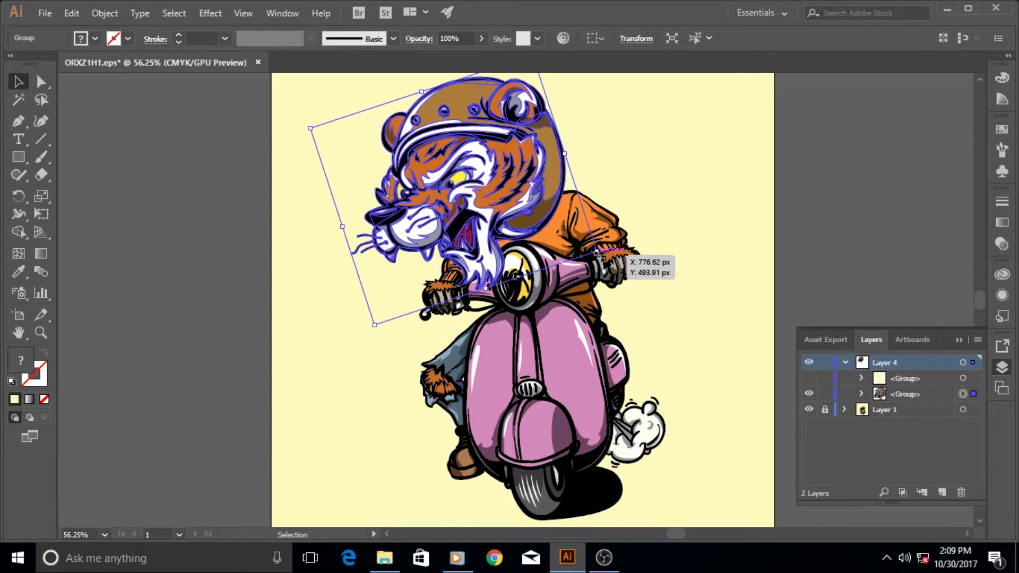
drag(597, 254, 567, 238)
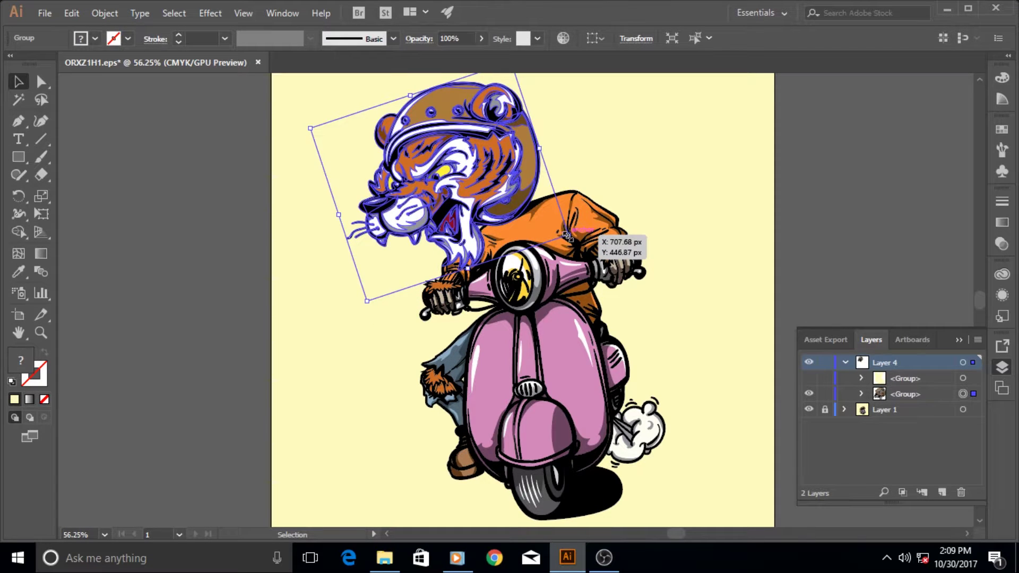
drag(567, 235, 597, 251)
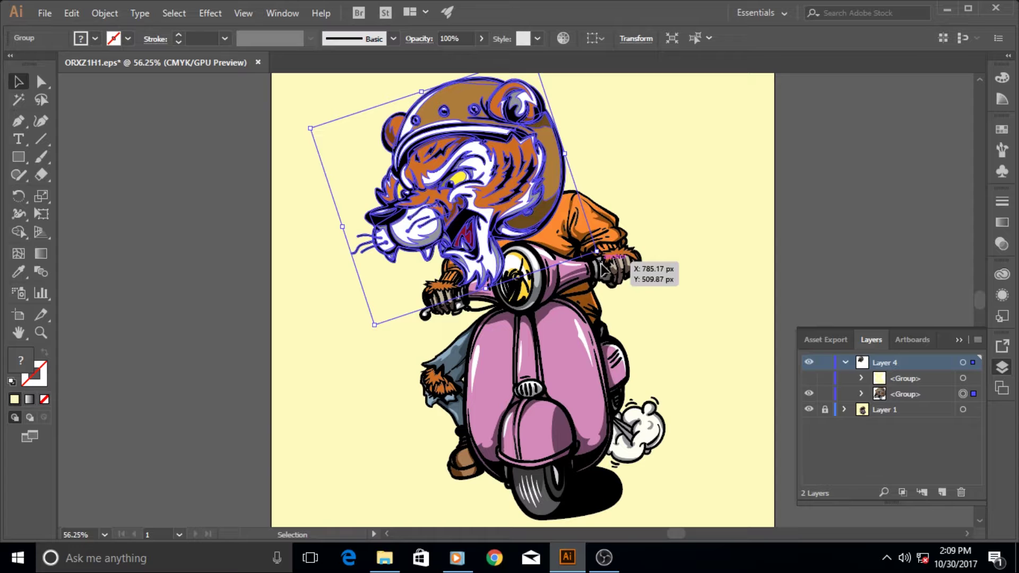
click(825, 409)
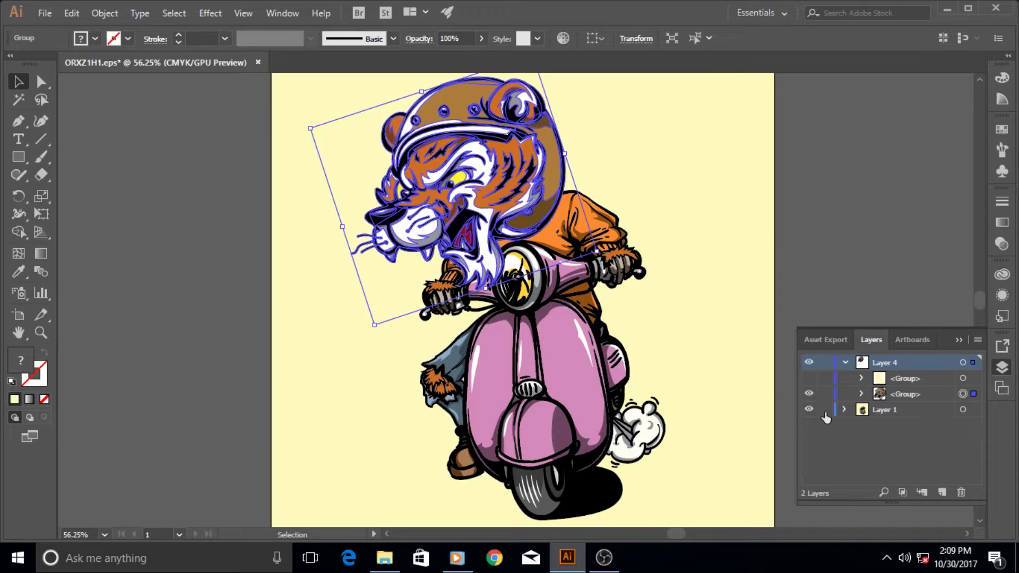
click(645, 247)
click(604, 257)
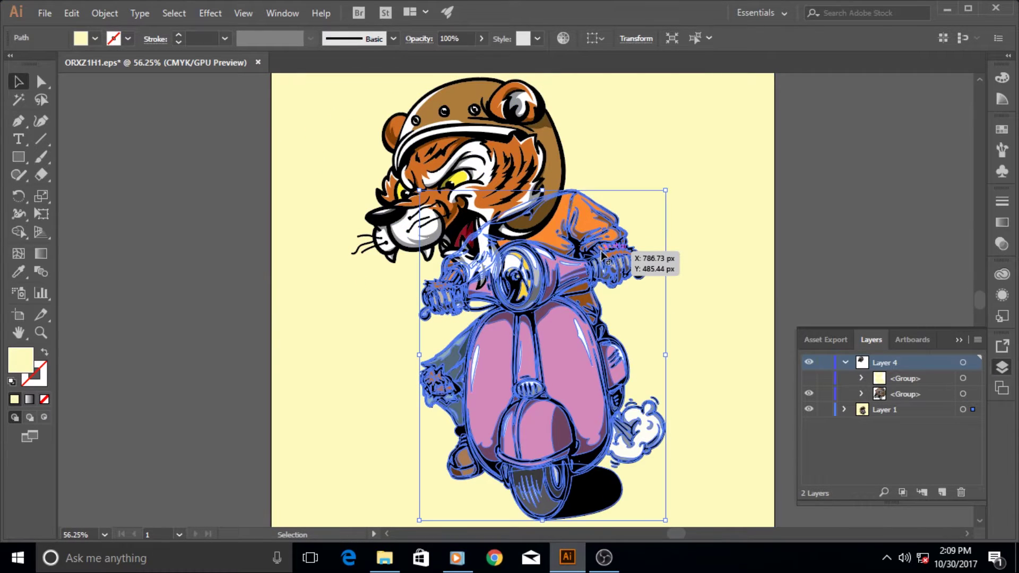
click(547, 177)
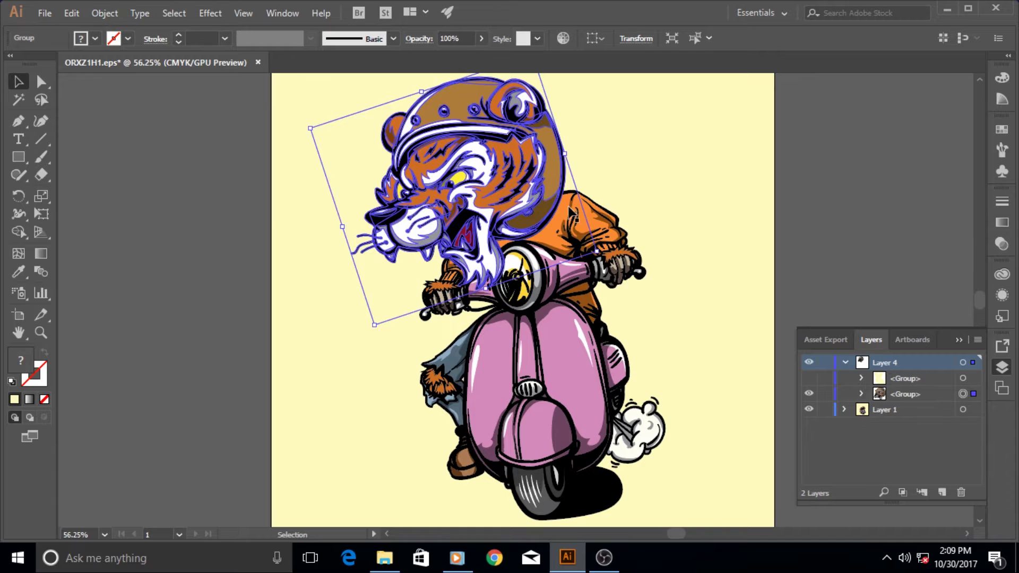
click(590, 255)
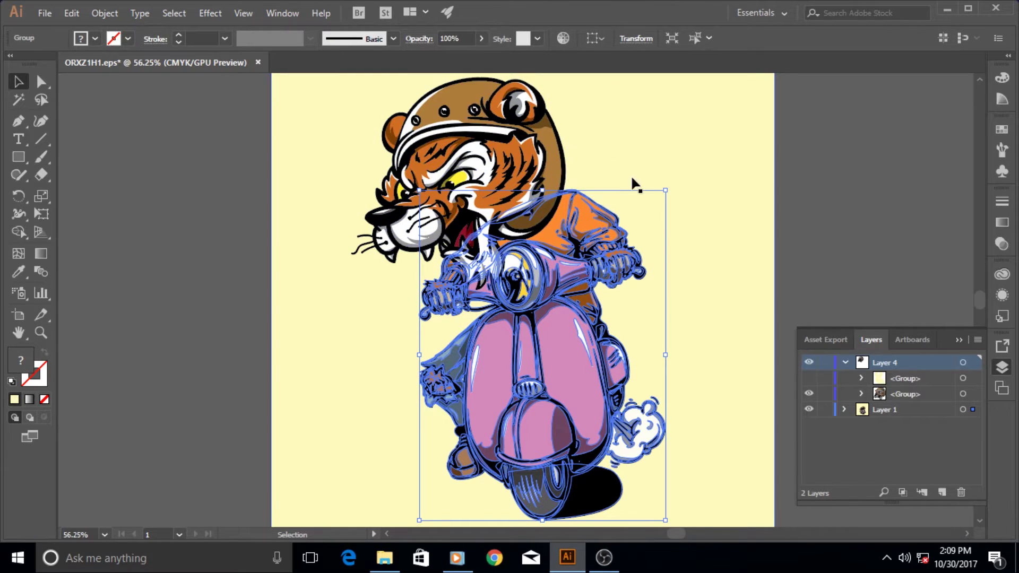
click(823, 410)
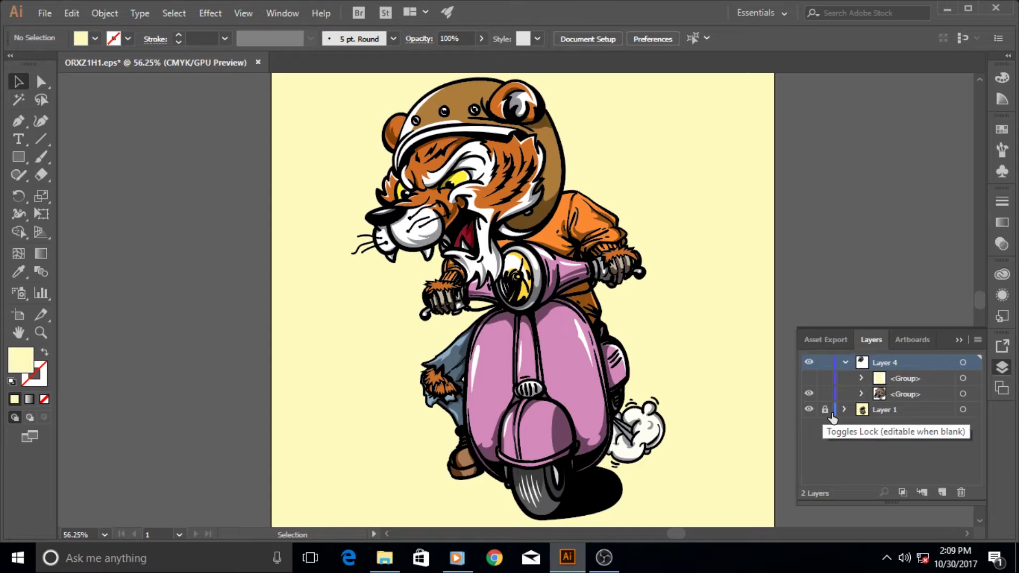
click(809, 412)
click(809, 412)
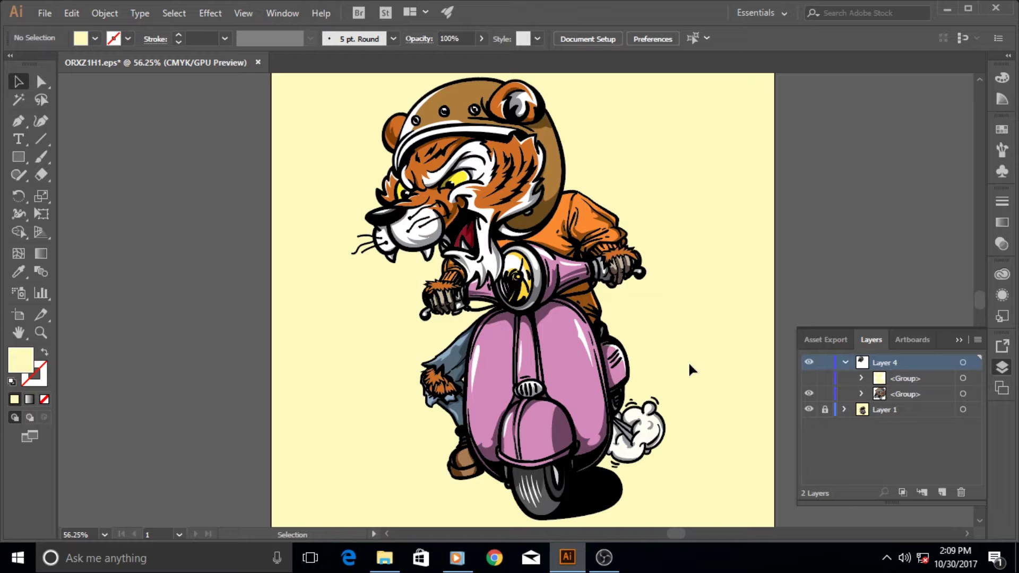
click(945, 498)
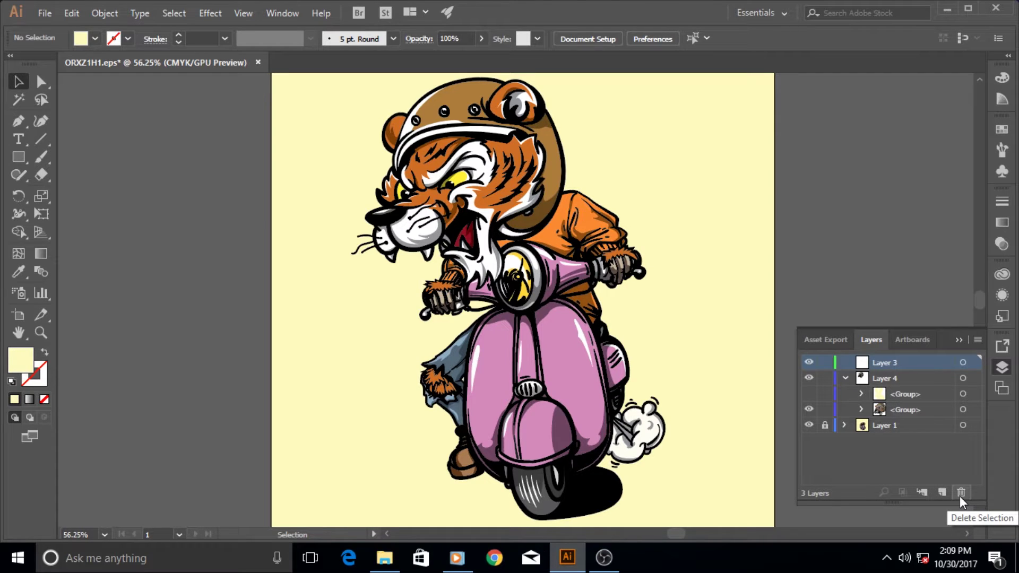
drag(866, 367, 960, 490)
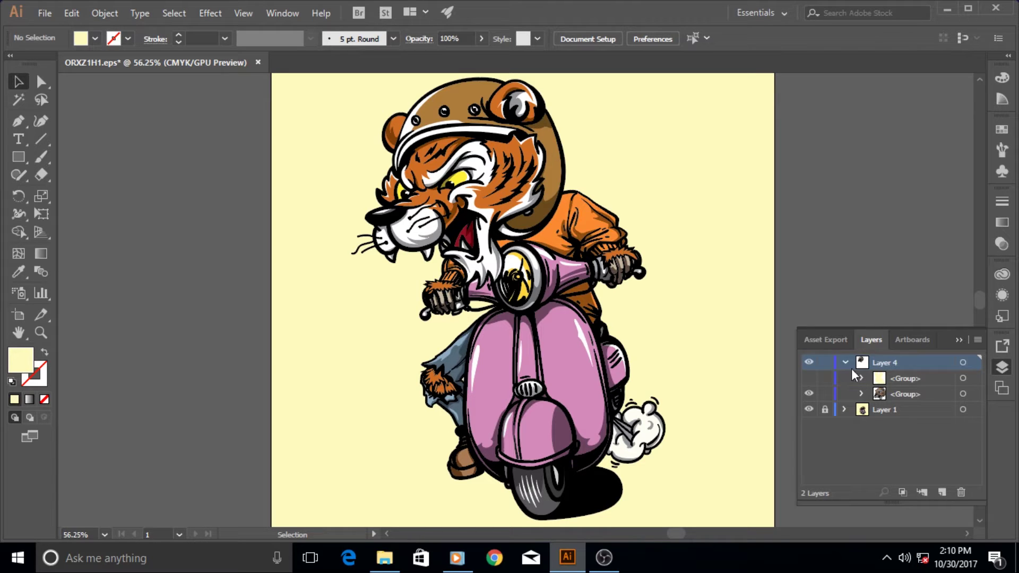
Show Layer 4's first group so the grunge texture overlays the tiger and scooter
click(810, 378)
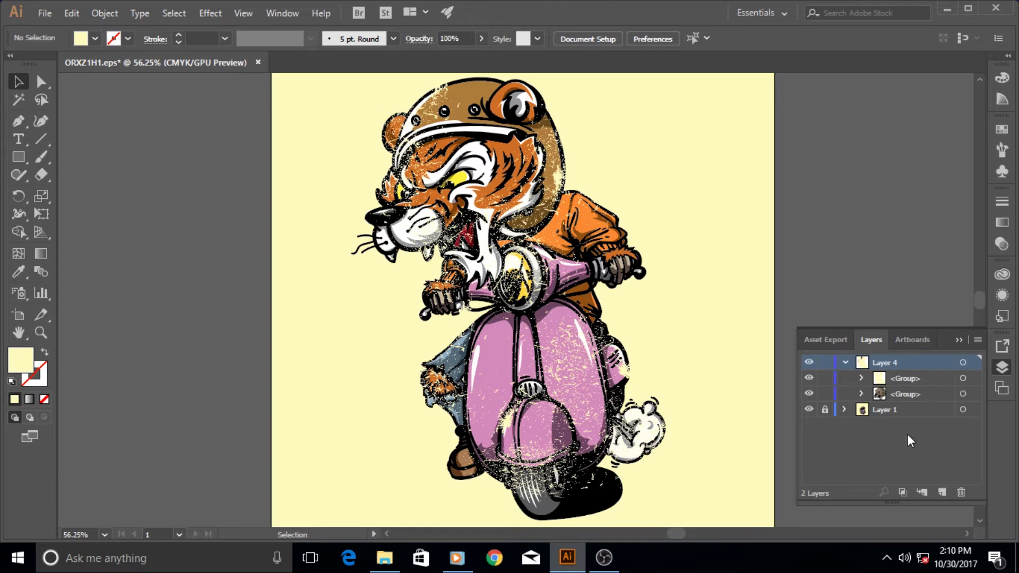